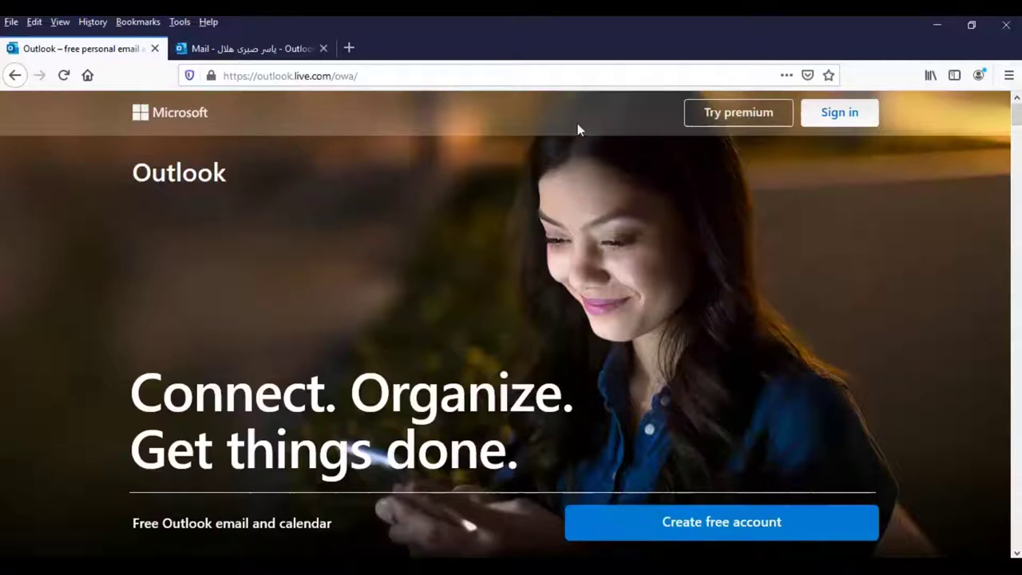
Sign in, switch to the Outlook mailbox, and open My account from the avatar menu
left_click(861, 120)
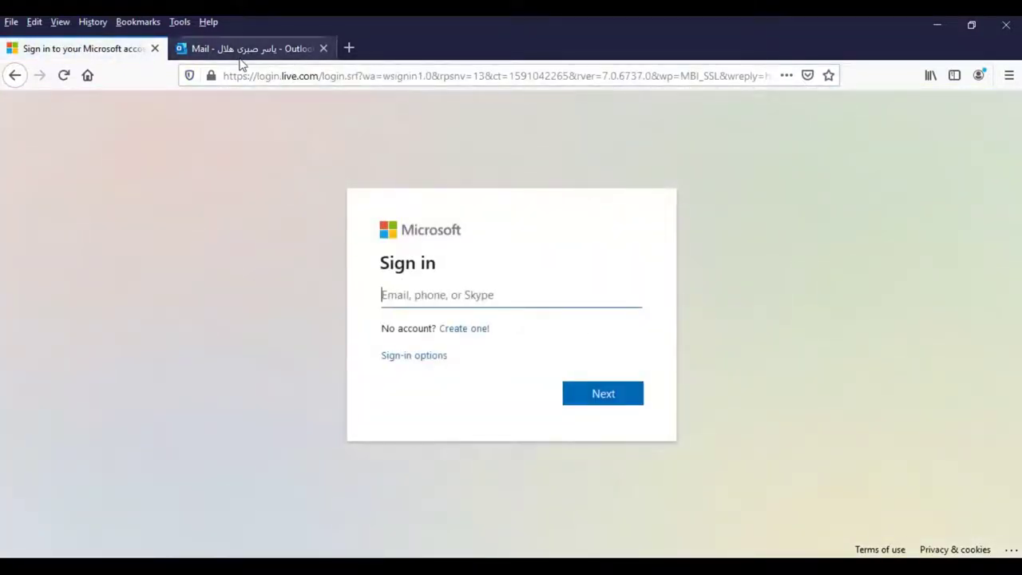
left_click(244, 57)
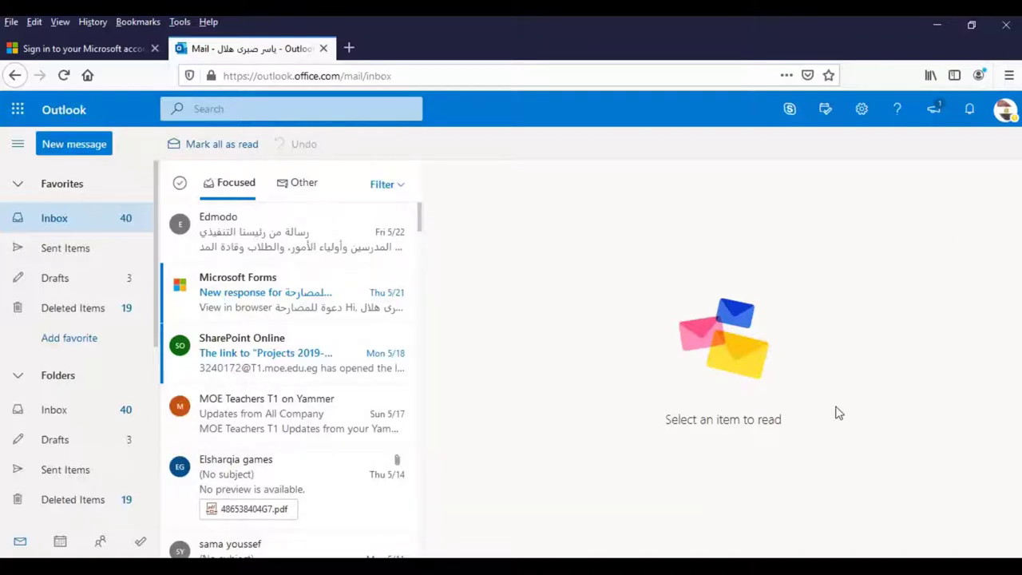
left_click(1004, 111)
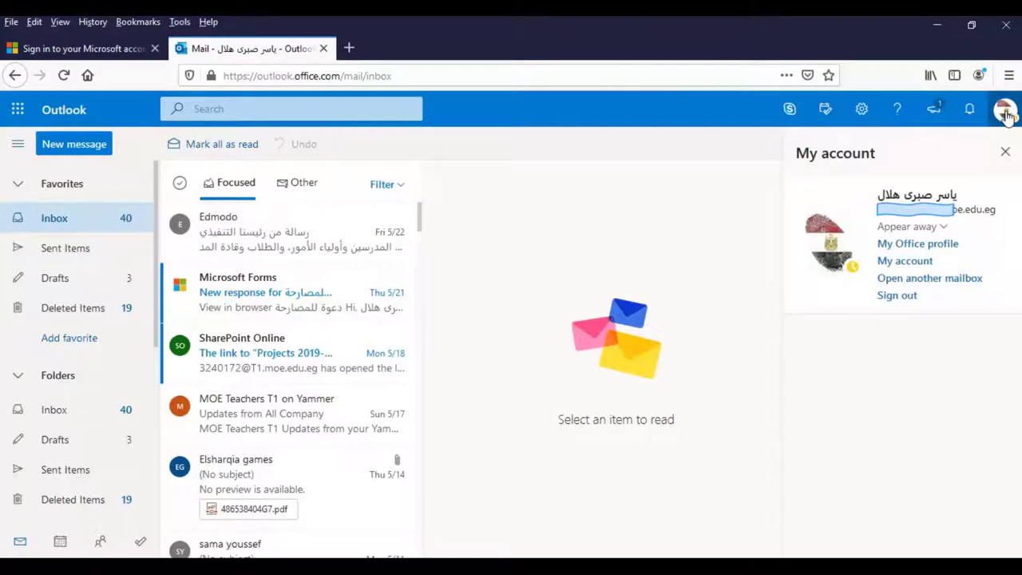
left_click(917, 266)
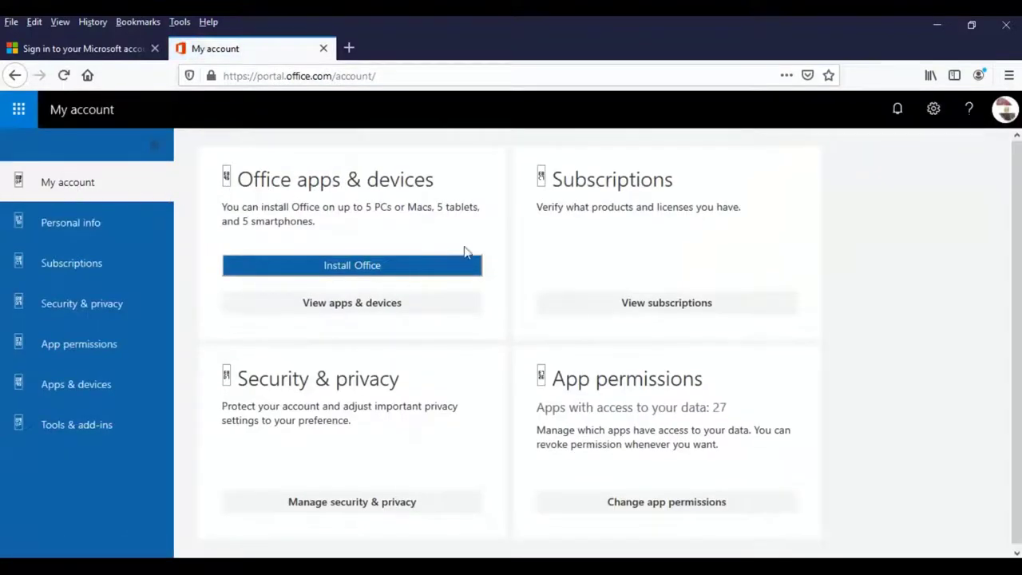
Save the Office installer via Install Office, then close the 'Just a few more steps' notice
left_click(334, 266)
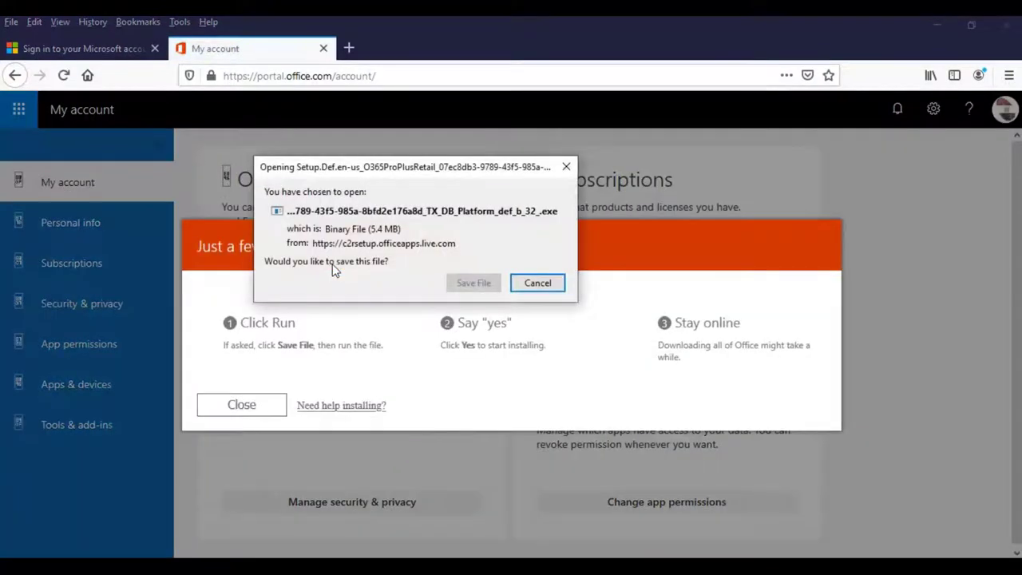
left_click(465, 283)
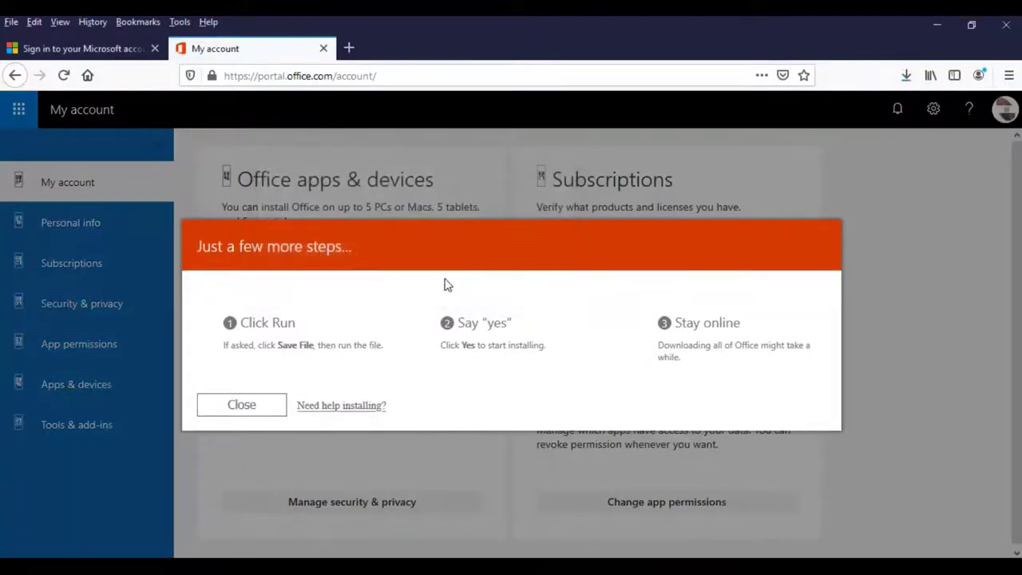
left_click(284, 396)
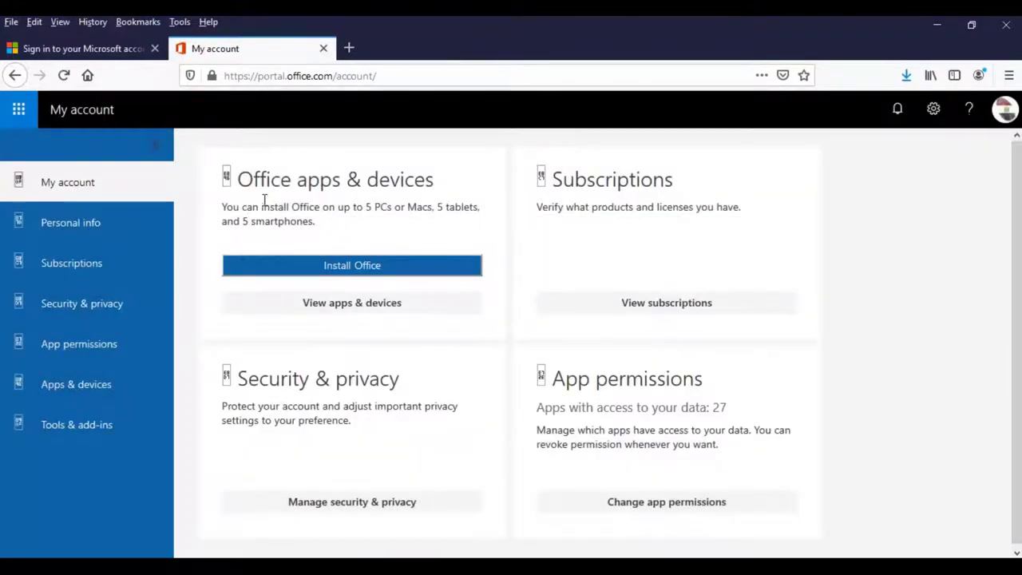
On the Apps & devices page, keep Language English (United States) and Version 64-bit
left_click(352, 308)
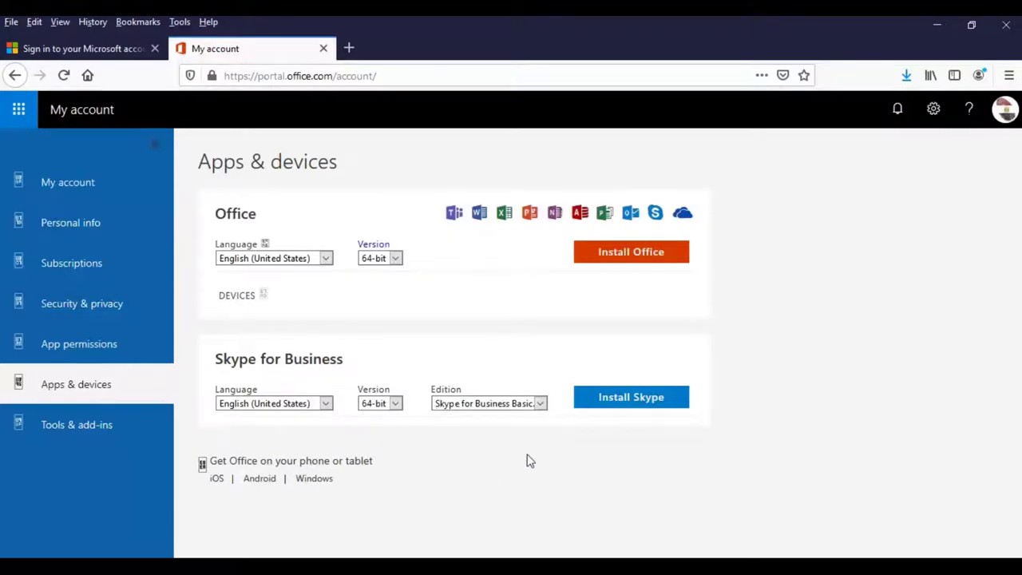
left_click(325, 260)
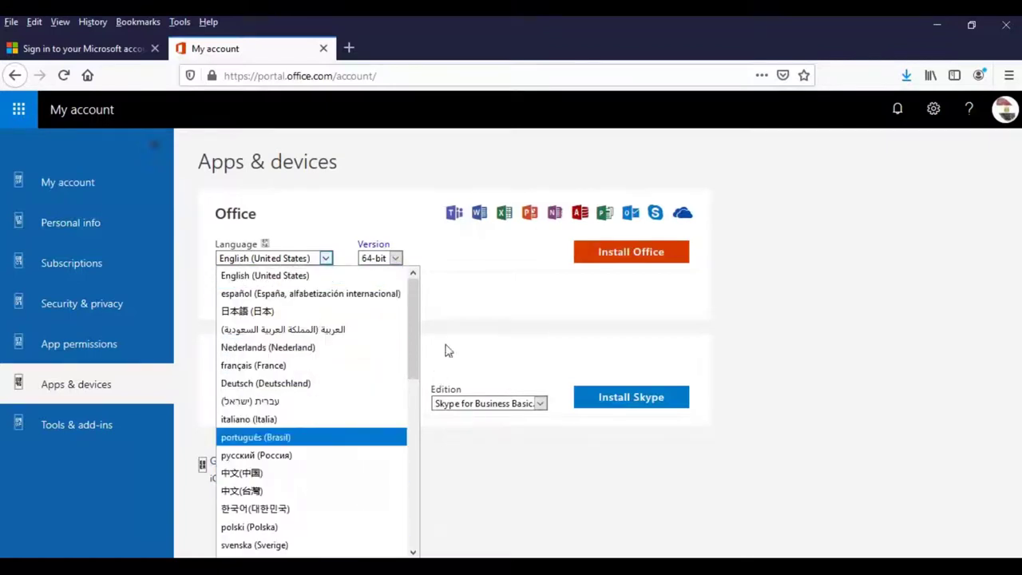
scroll(338, 365, "down", 5)
scroll(337, 365, "down", 1)
left_click(519, 311)
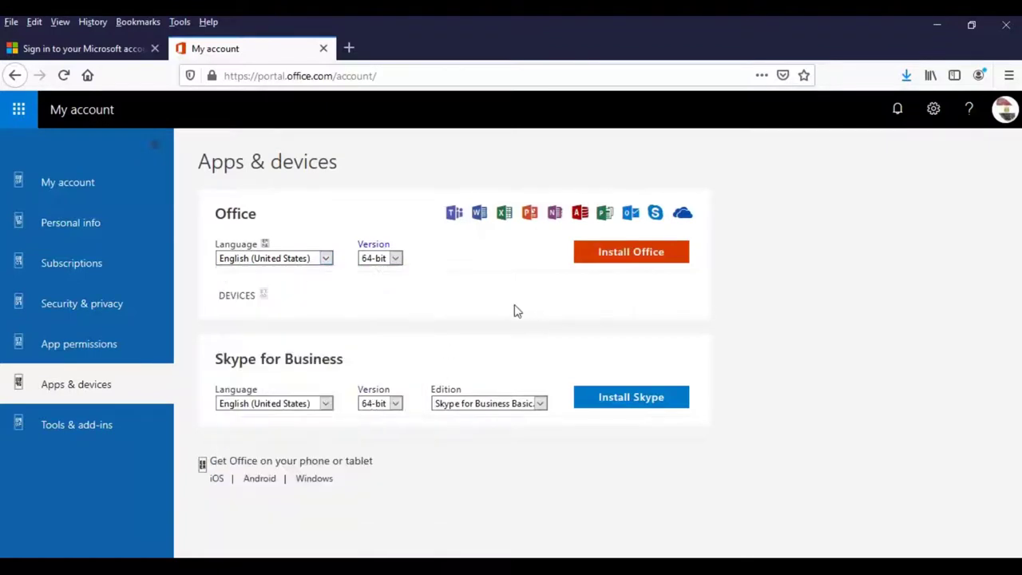
left_click(383, 262)
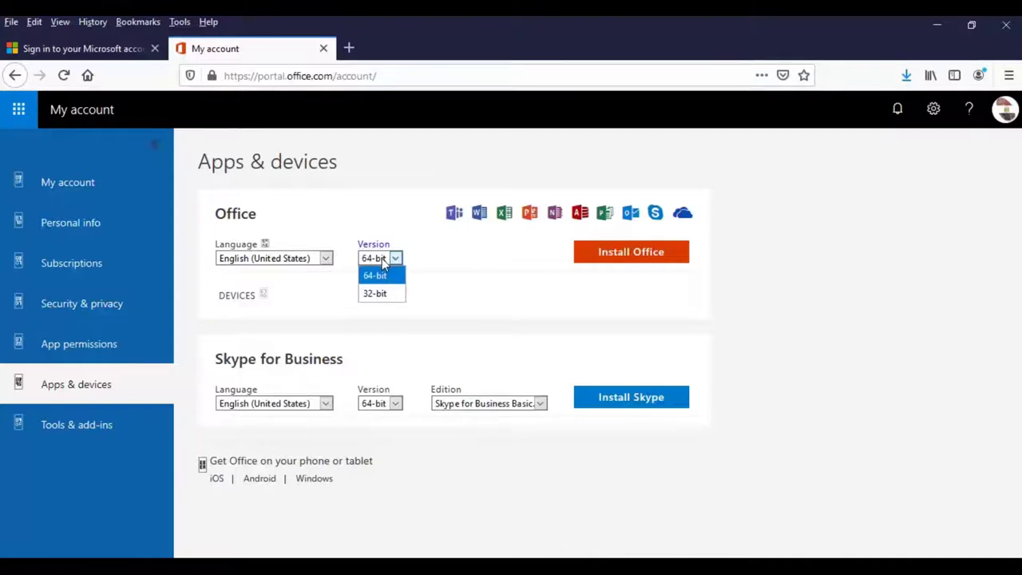
left_click(481, 284)
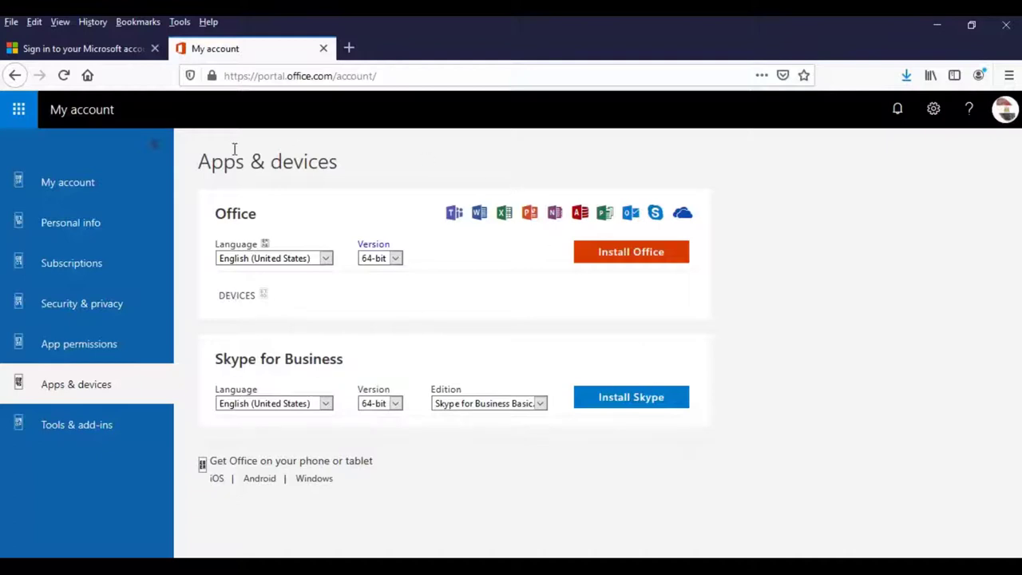
Run the Office setup file from Firefox's Downloads list, then close Firefox with both tabs
left_click(906, 75)
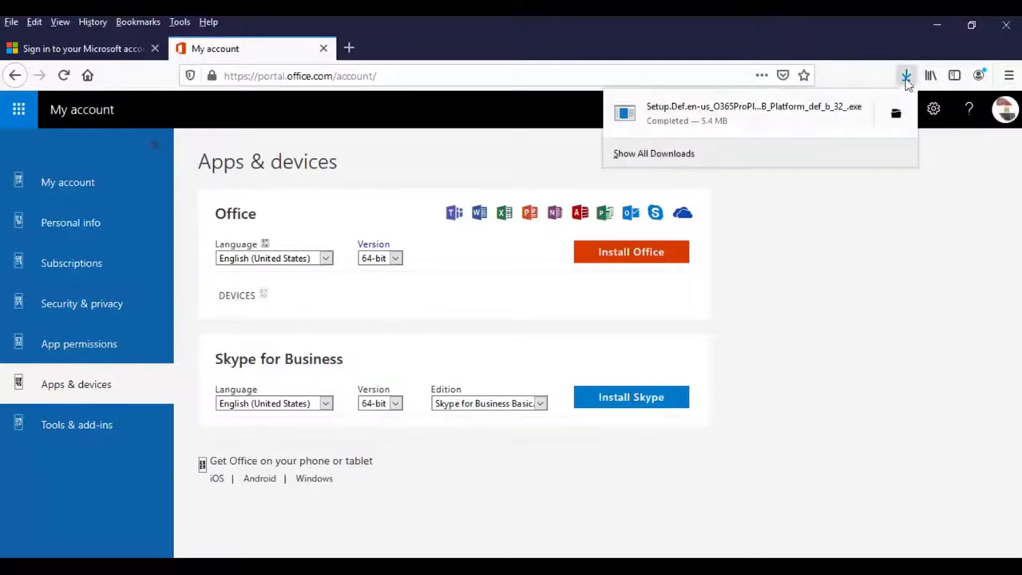
right_click(691, 120)
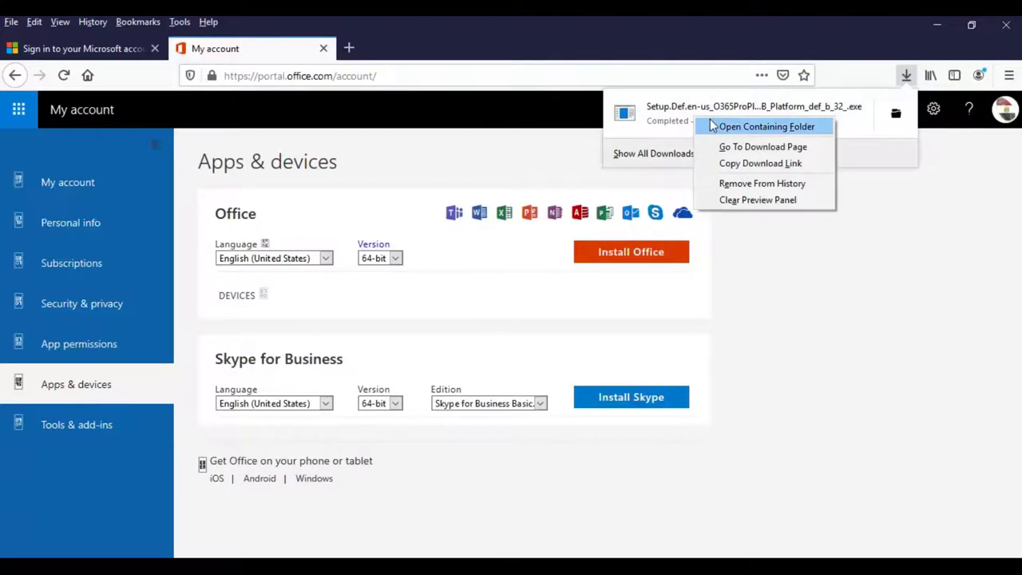
left_click(667, 128)
left_click(666, 128)
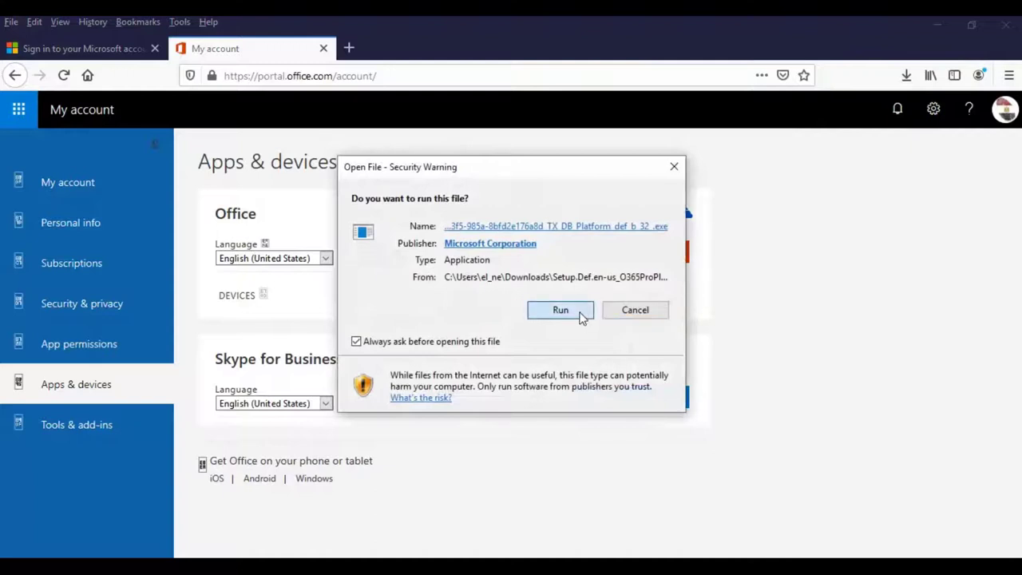
left_click(582, 317)
left_click(1006, 24)
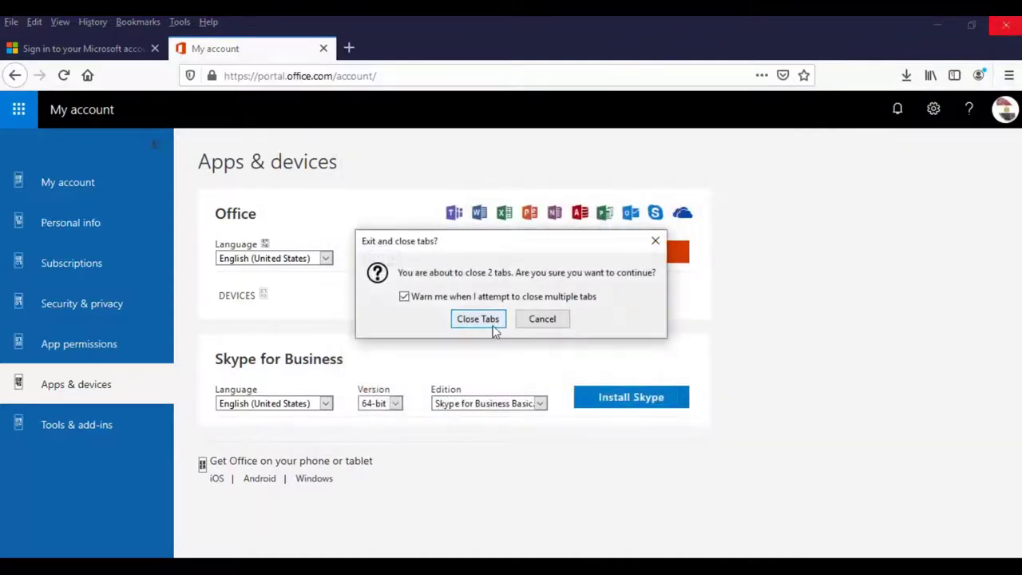
left_click(479, 318)
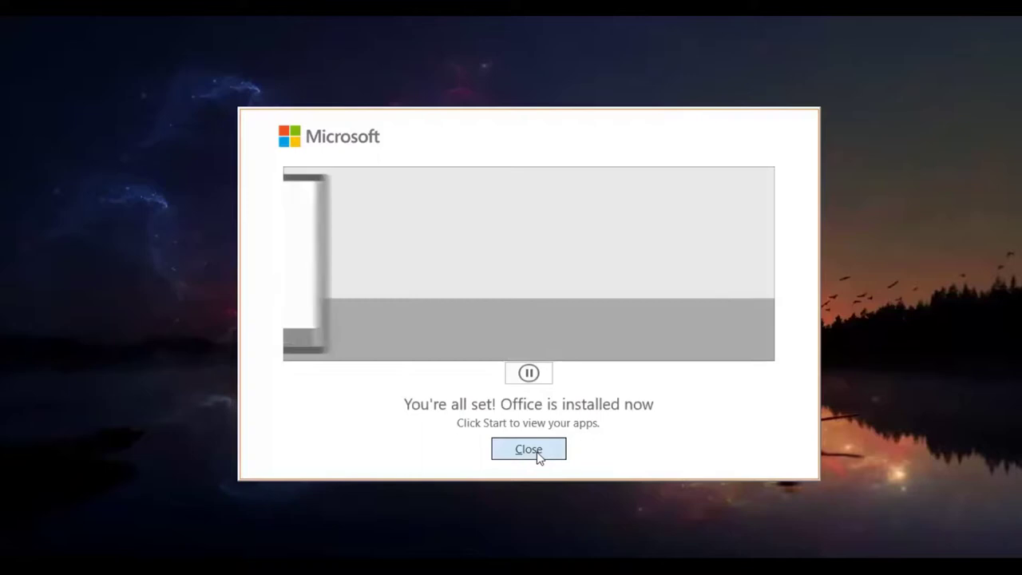
Close the 'You're all set! Office is installed now' completion message
left_click(526, 451)
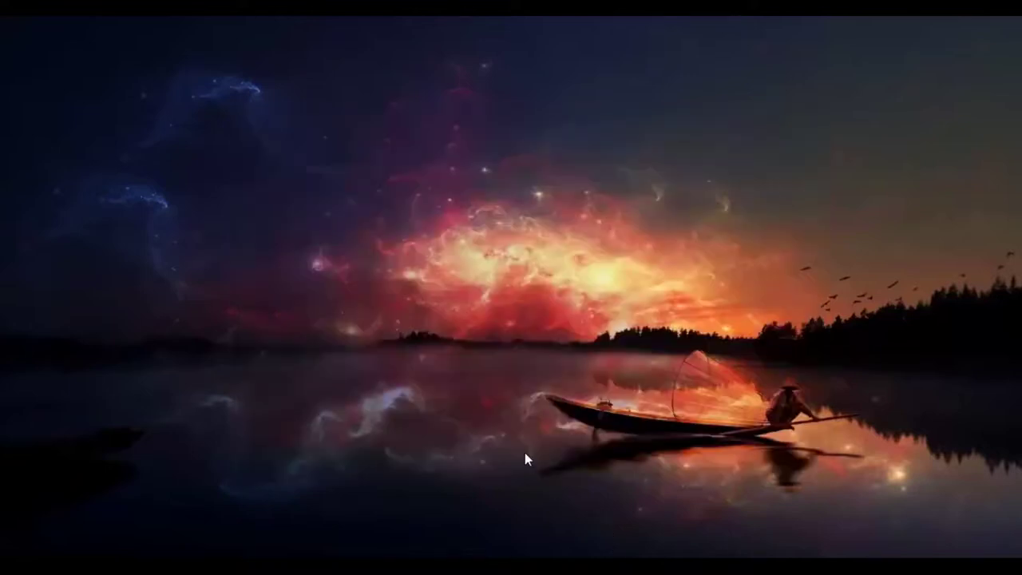
Expand Recently added in Start and pin Word, PowerPoint, Outlook and OneNote to Start
key("super")
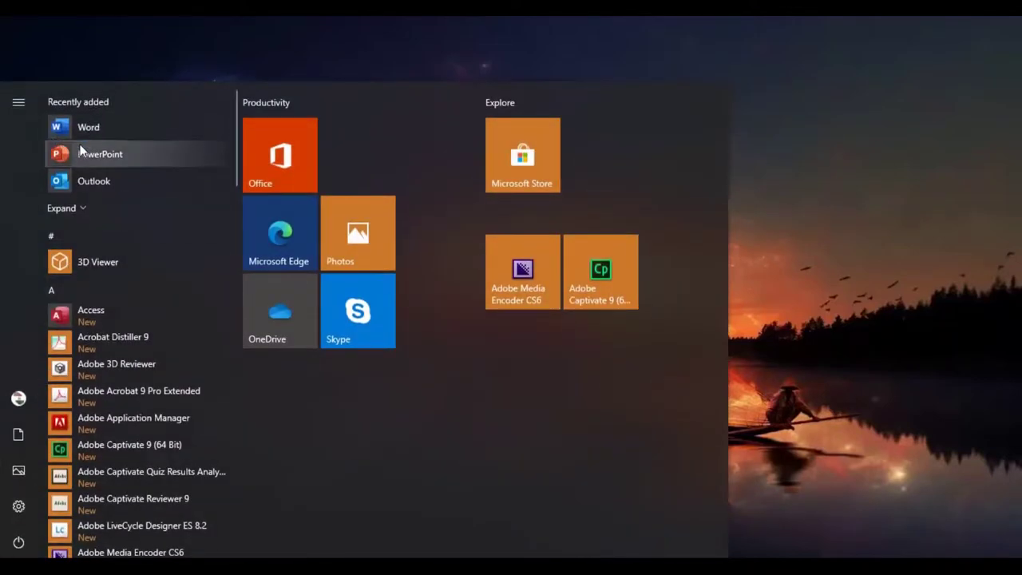
left_click(75, 209)
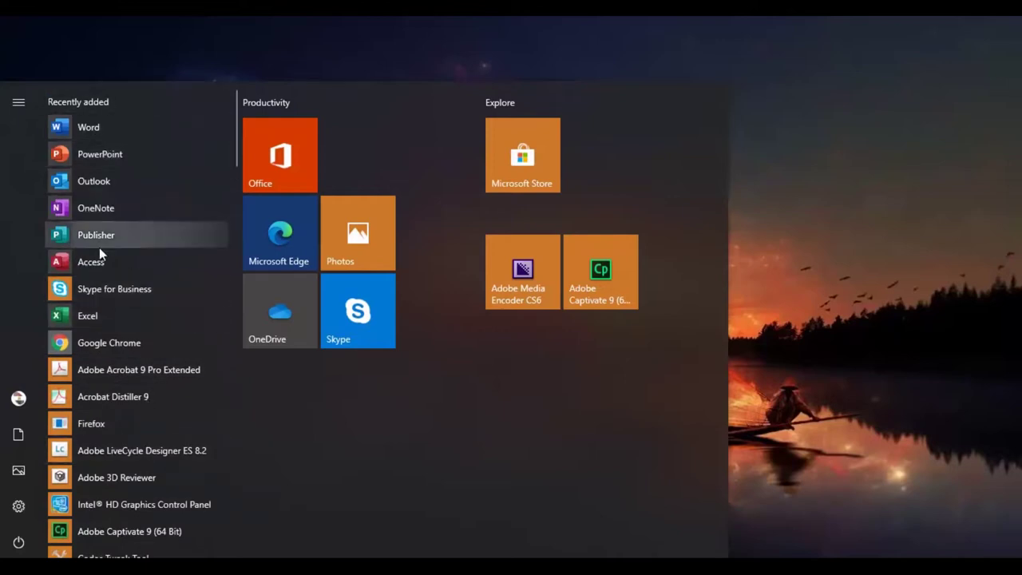
right_click(103, 130)
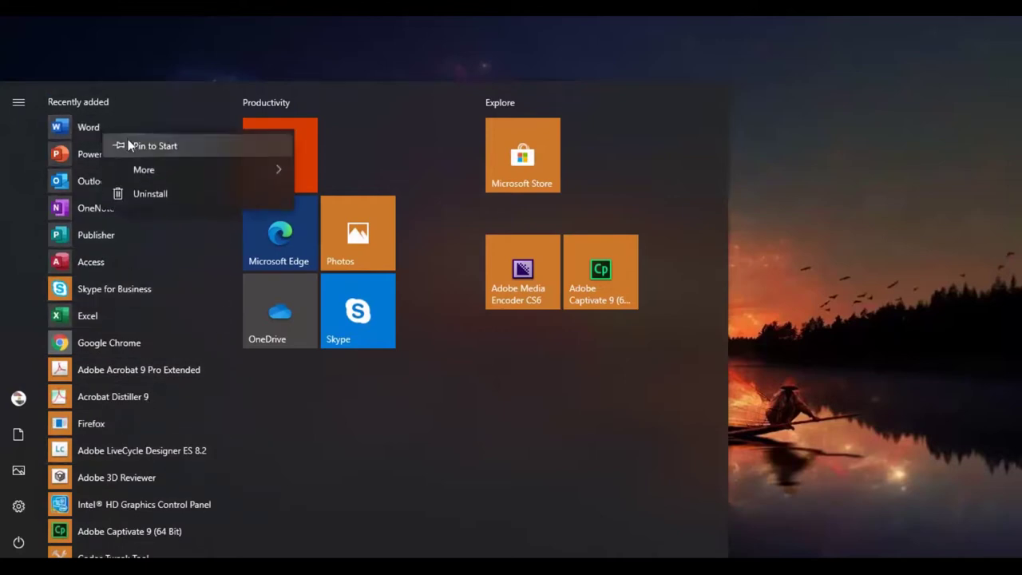
left_click(127, 139)
right_click(94, 160)
left_click(120, 166)
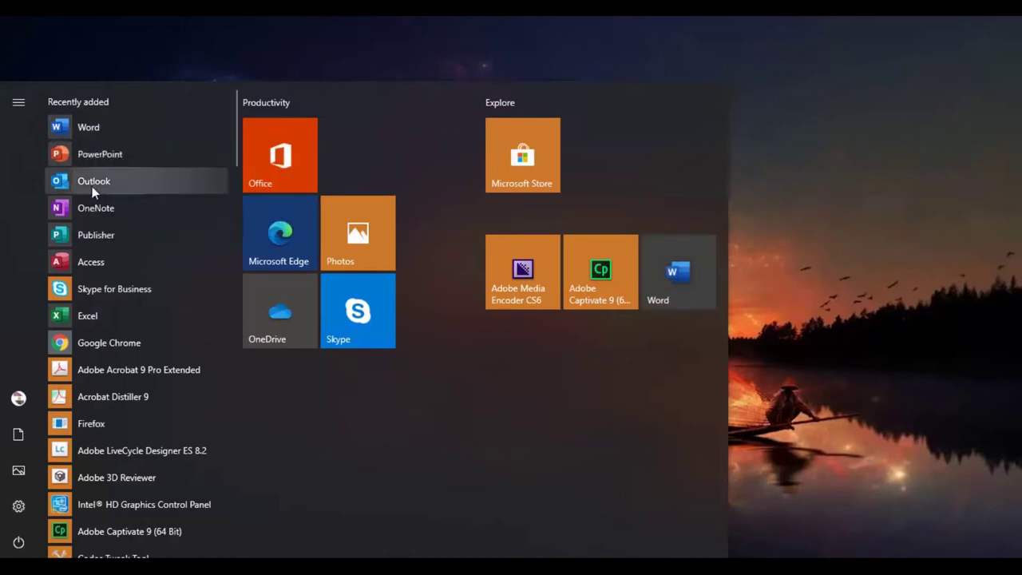
right_click(83, 188)
left_click(128, 205)
right_click(87, 206)
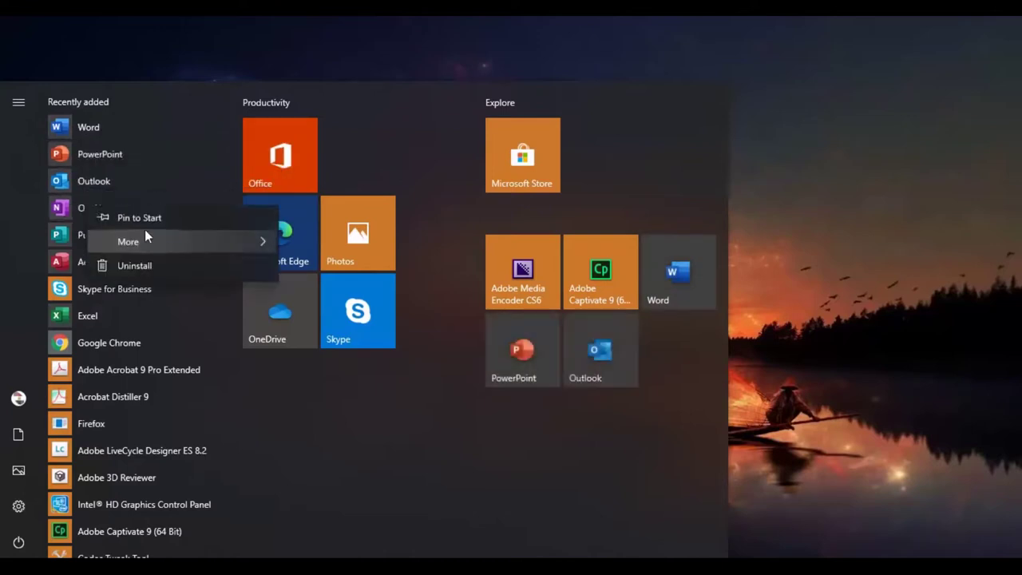
left_click(147, 221)
Pin Publisher, Access, Skype for Business, Excel and Adobe Acrobat 9 Pro Extended to Start
right_click(99, 233)
left_click(124, 244)
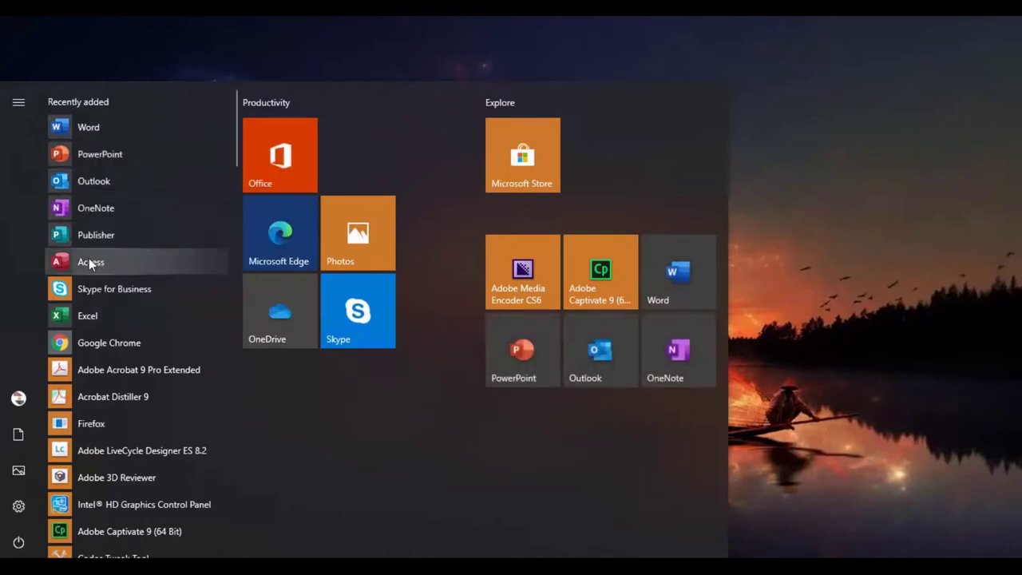
right_click(104, 255)
left_click(108, 274)
right_click(108, 289)
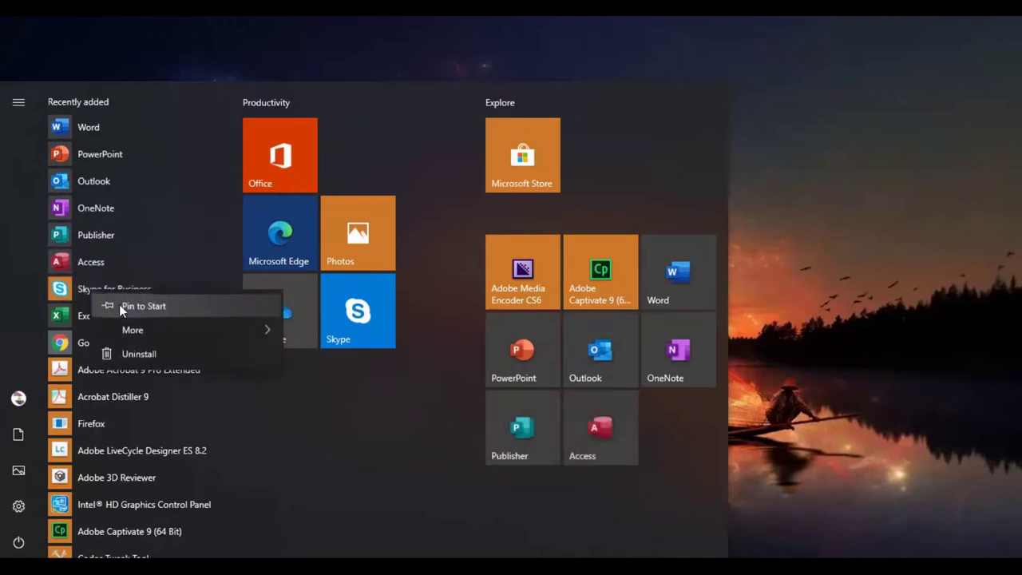
left_click(119, 304)
right_click(97, 314)
left_click(134, 327)
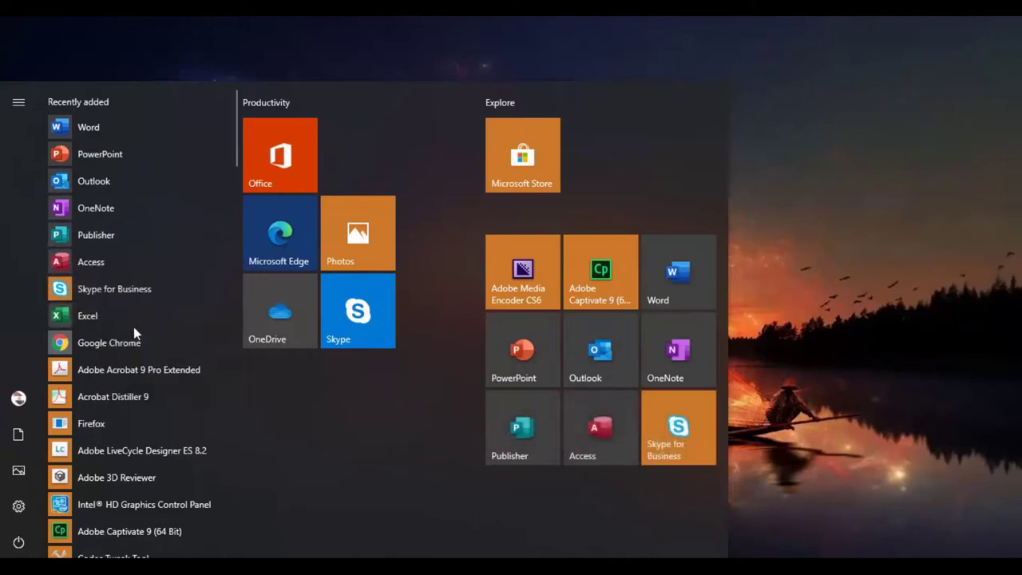
right_click(142, 368)
left_click(153, 375)
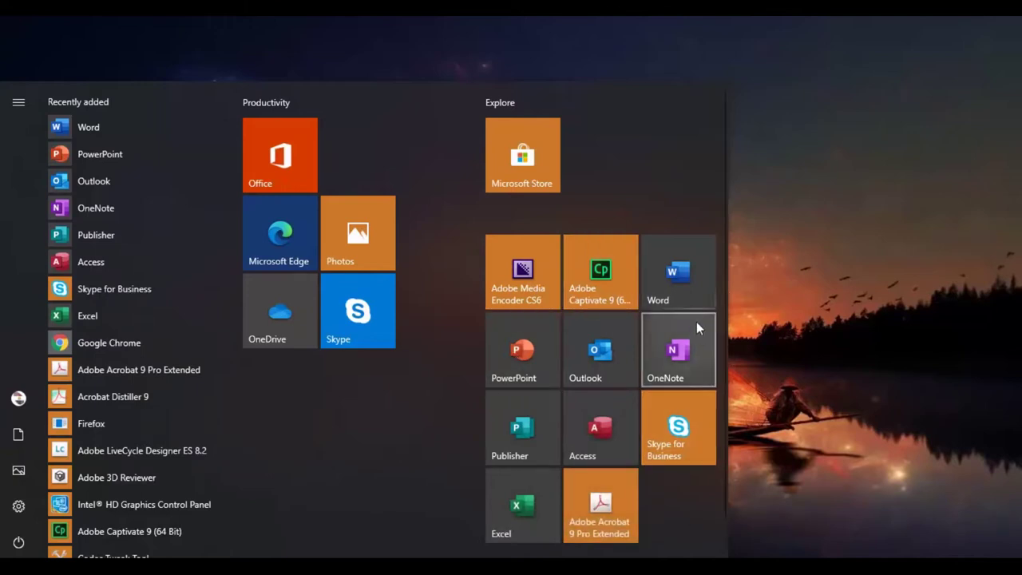
Launch Word from its newly pinned Start menu tile
left_click(691, 280)
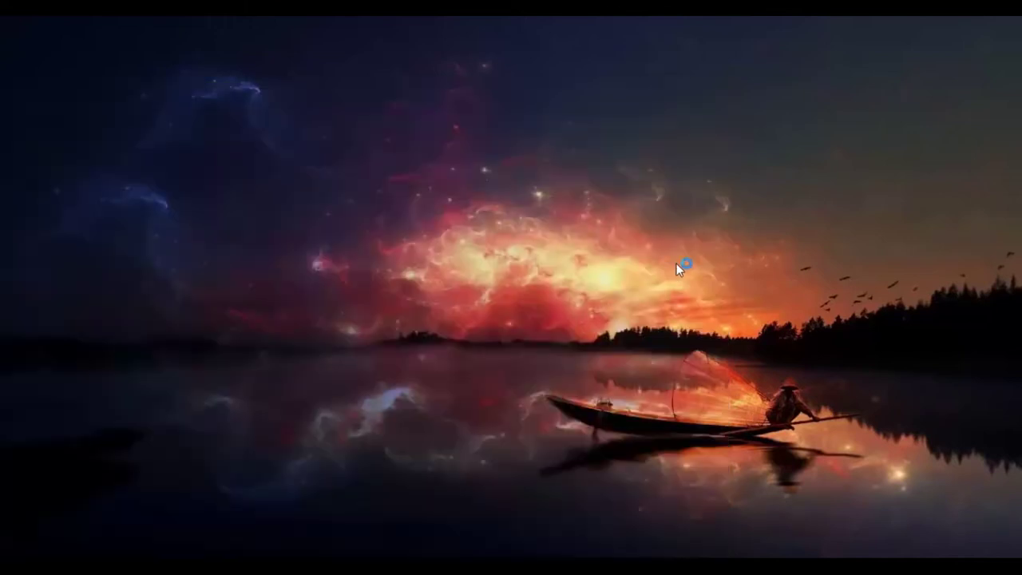